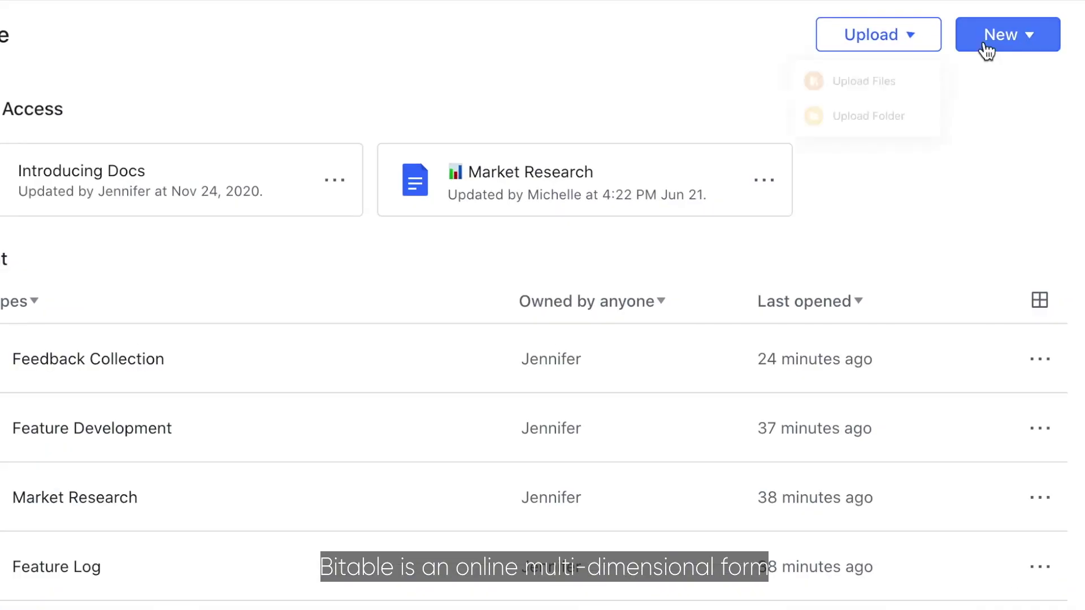
- Create a new Bitable base from the Task Management template
{"action": "left_click", "coordinate": [987, 38]}
{"action": "left_click", "coordinate": [1016, 204]}
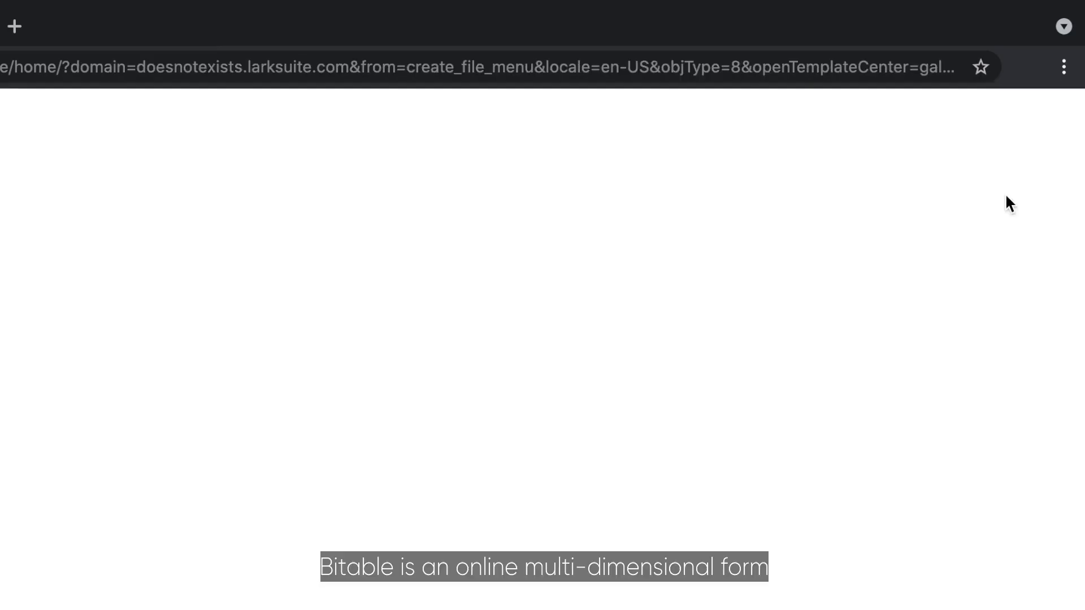
{"action": "mouse_move", "coordinate": [651, 272]}
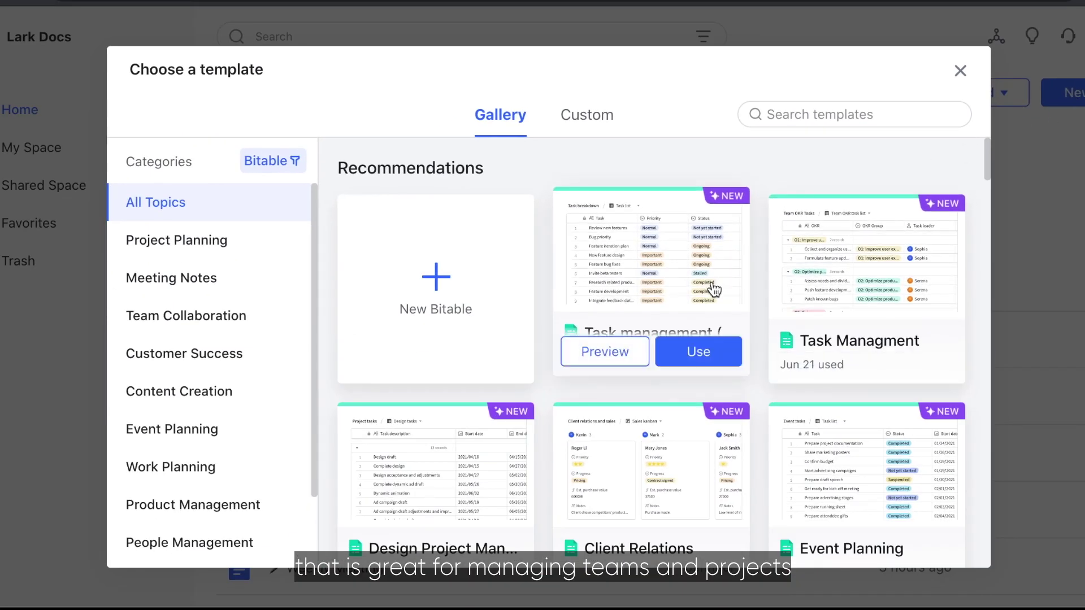
{"action": "left_click", "coordinate": [695, 356]}
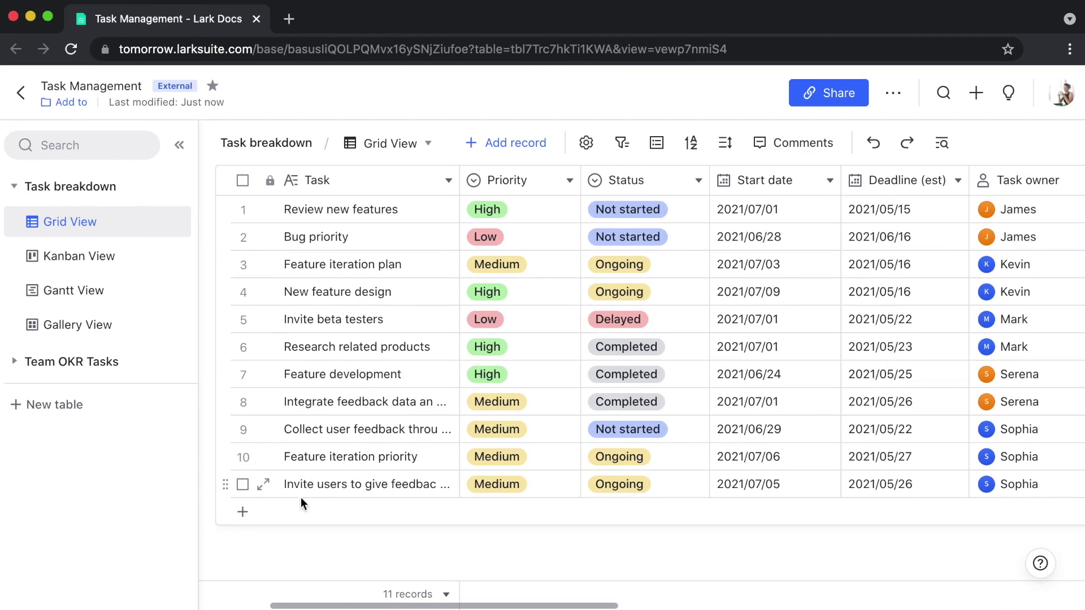
- Add a 'Bug fixes' record with High priority and a July 2 deadline
{"action": "left_click", "coordinate": [243, 512]}
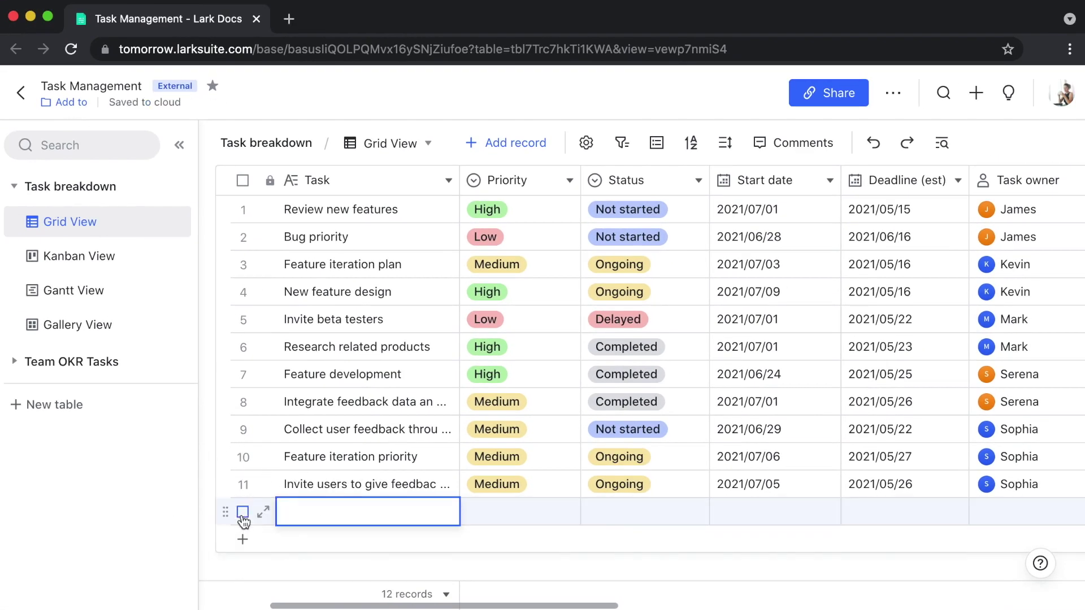
{"action": "type", "text": "Bug fixes"}
{"action": "left_click", "coordinate": [566, 513]}
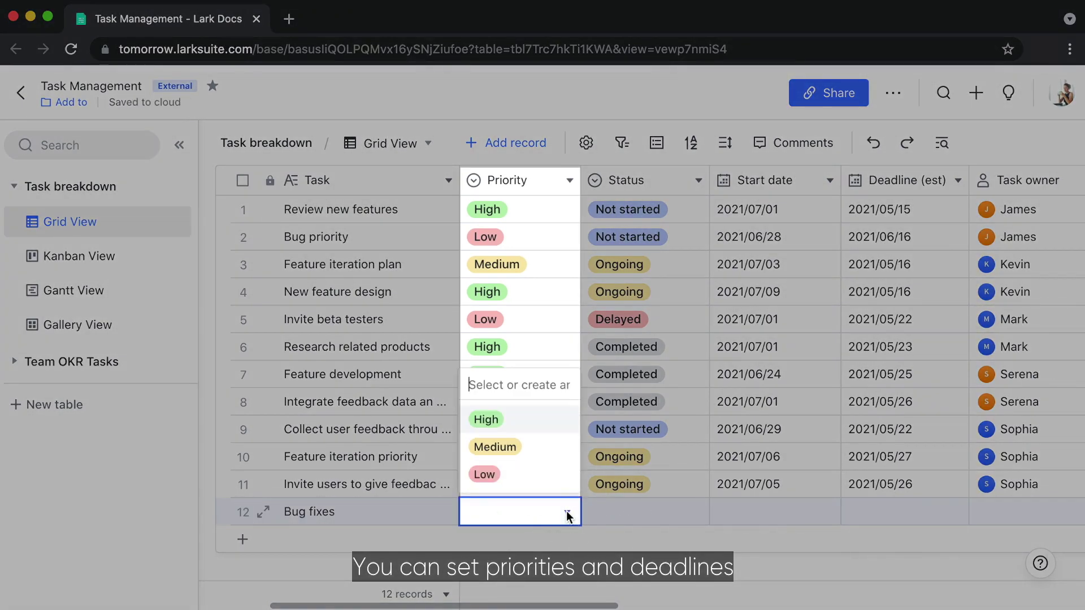
{"action": "left_click", "coordinate": [542, 423]}
{"action": "left_click", "coordinate": [941, 512]}
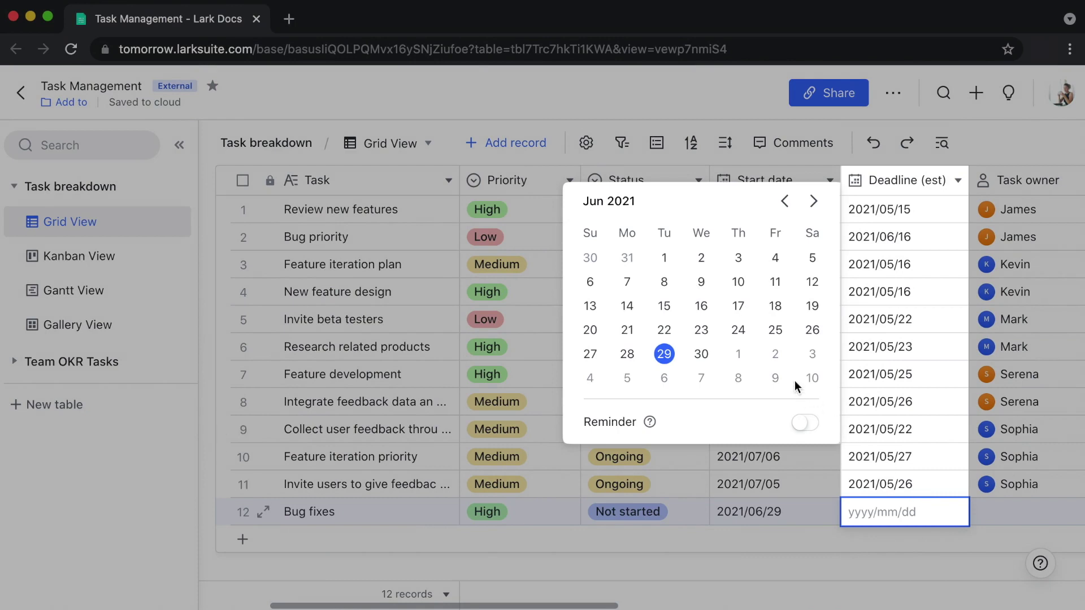
{"action": "left_click", "coordinate": [775, 354]}
- Assign a collaborator as the Bug fixes owner and paste the bug list doc link
{"action": "left_click", "coordinate": [1022, 512]}
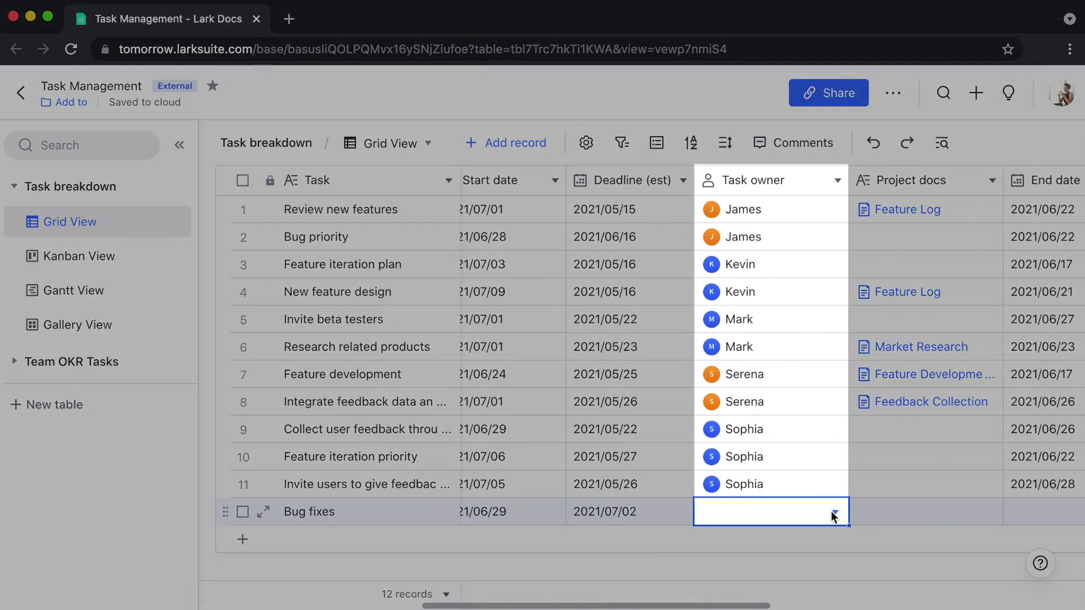
{"action": "left_click", "coordinate": [832, 511]}
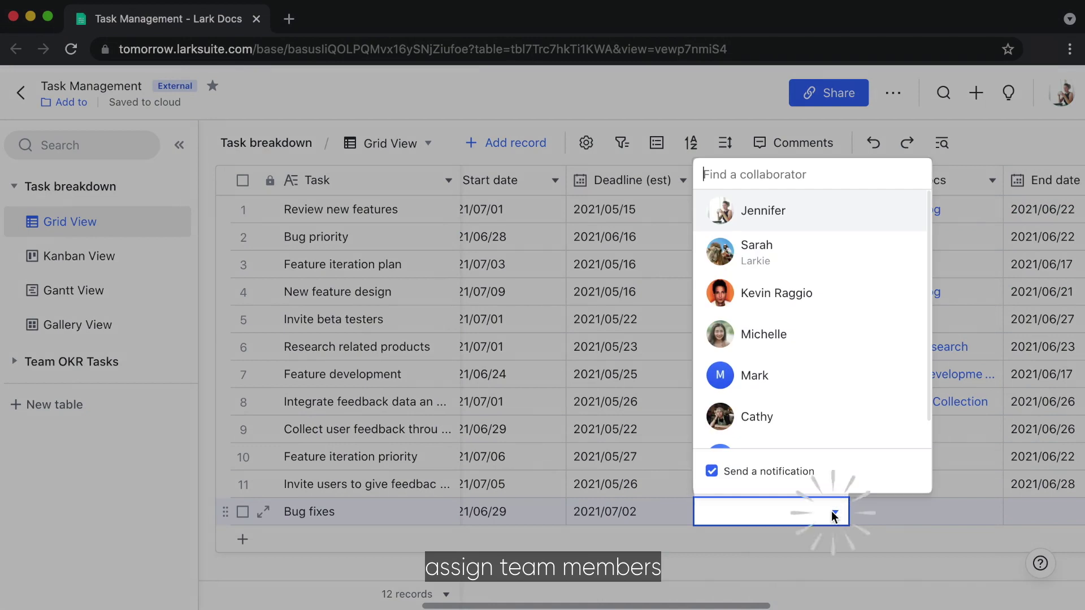
{"action": "left_click", "coordinate": [831, 301]}
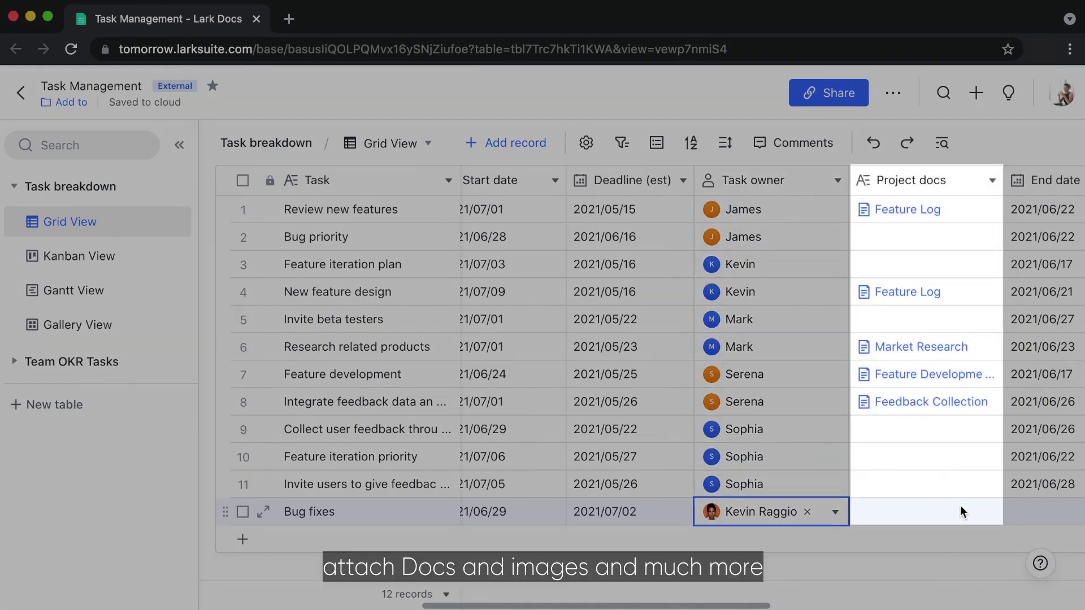
{"action": "left_click", "coordinate": [961, 509]}
{"action": "key", "text": "ctrl+v"}
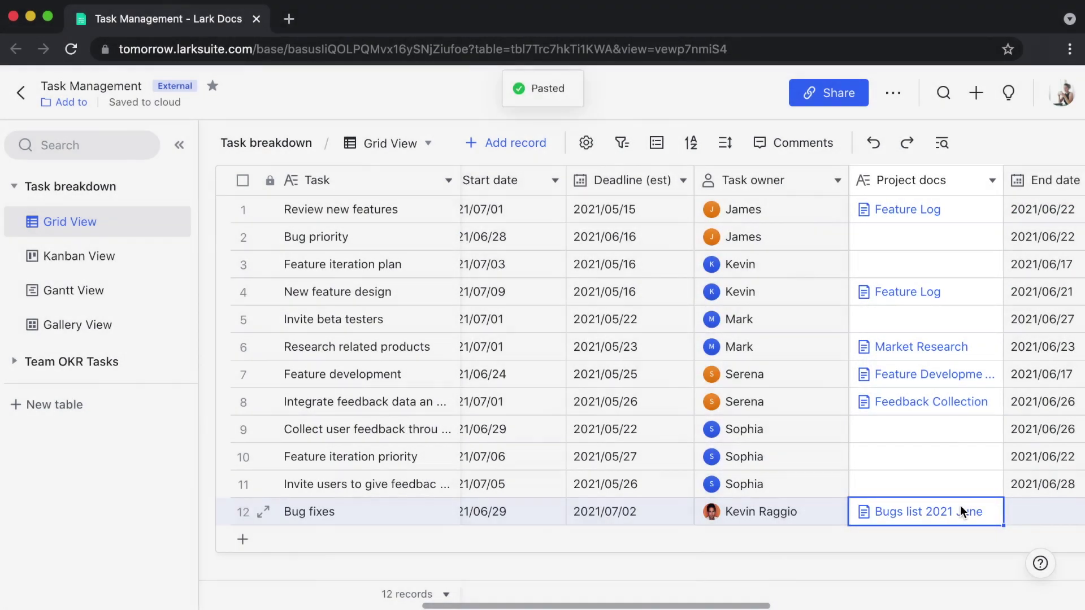
{"action": "scroll", "coordinate": [963, 496], "scroll_direction": "left", "scroll_amount": 5}
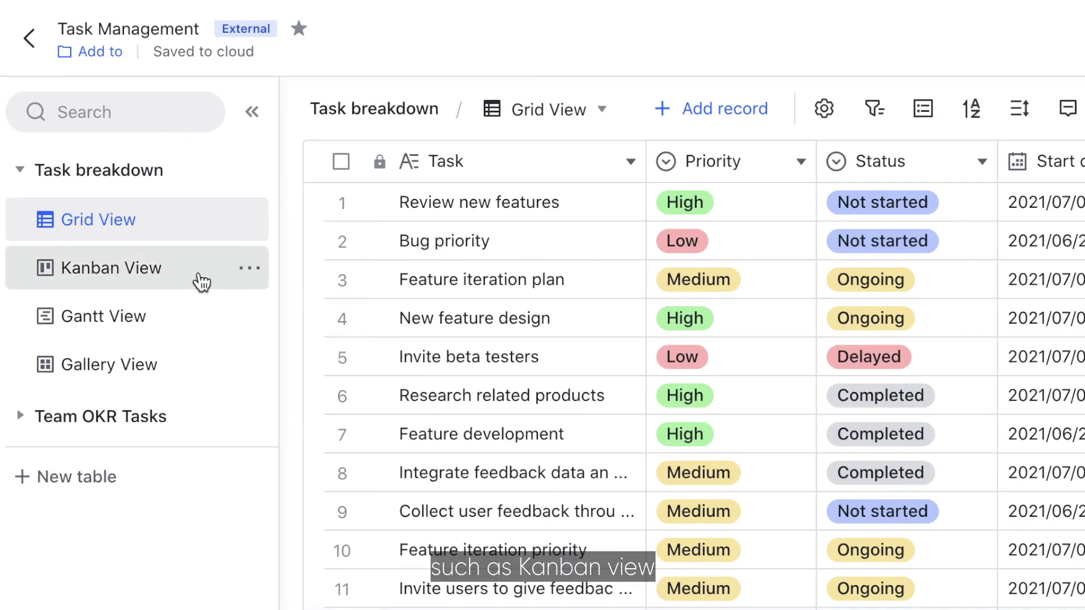
- Show the Task Management table as a Kanban board, a Gantt timeline, then Gallery cards
{"action": "left_click", "coordinate": [199, 280]}
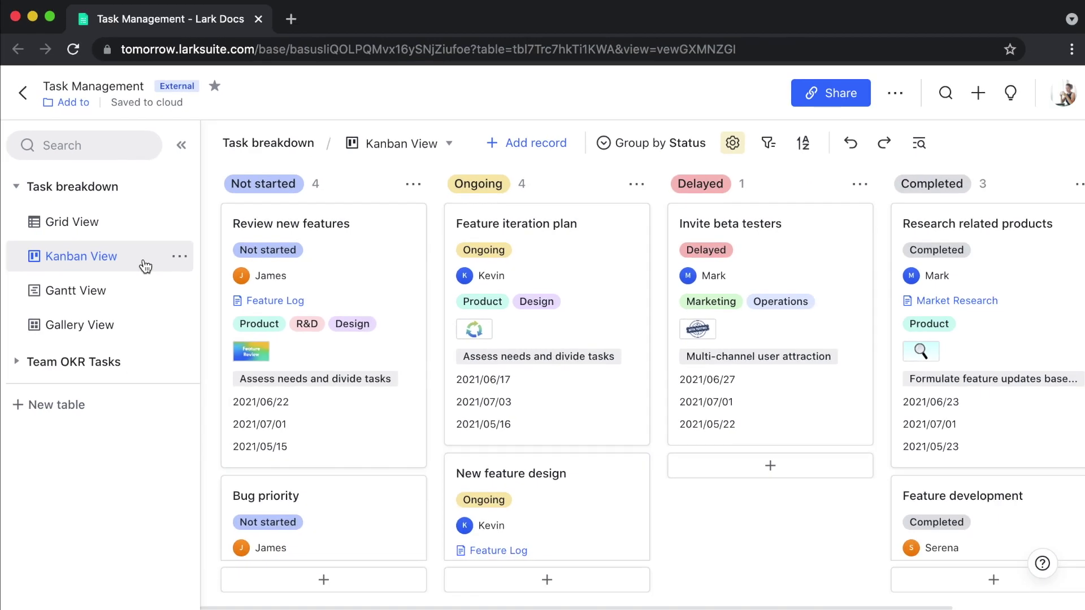
{"action": "left_click", "coordinate": [141, 291]}
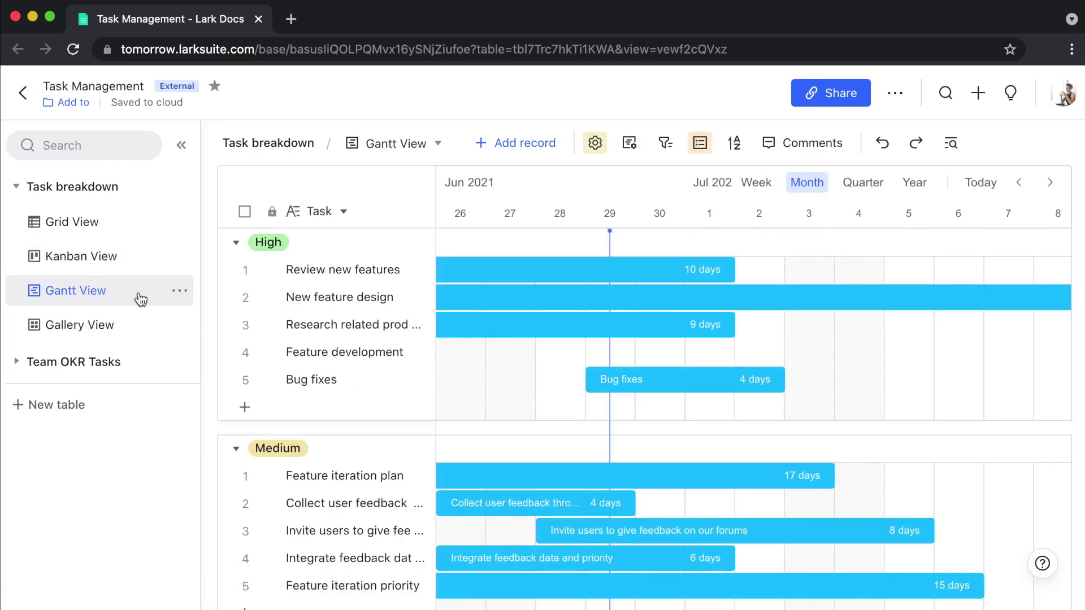
{"action": "left_click", "coordinate": [139, 336]}
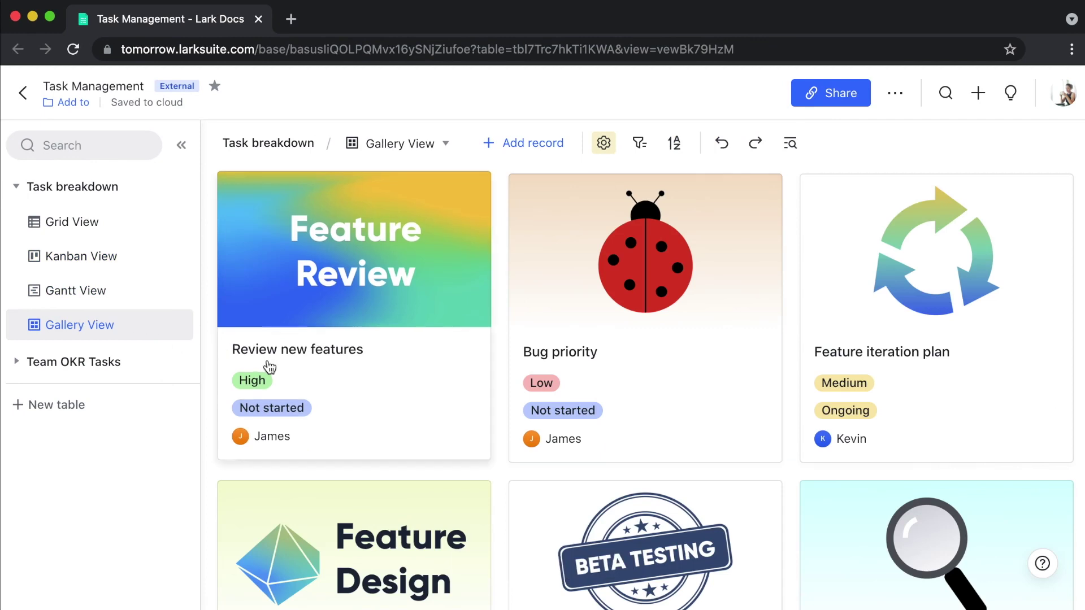
{"action": "scroll", "coordinate": [268, 367], "scroll_direction": "down", "scroll_amount": 2}
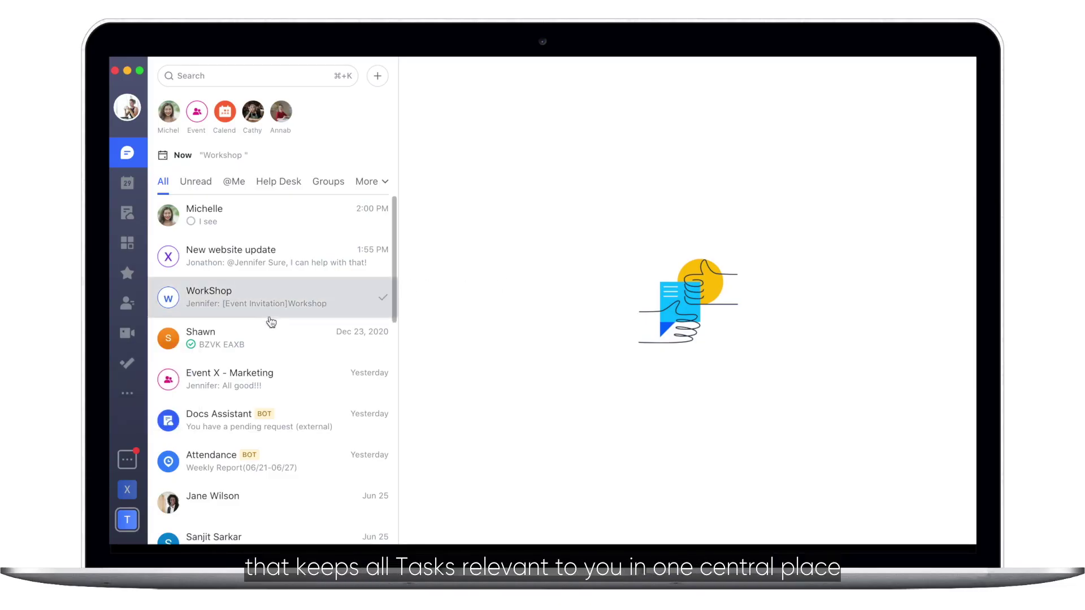
- In Tasks, start a 'New features update' task and assign it to a colleague
{"action": "left_click", "coordinate": [127, 365]}
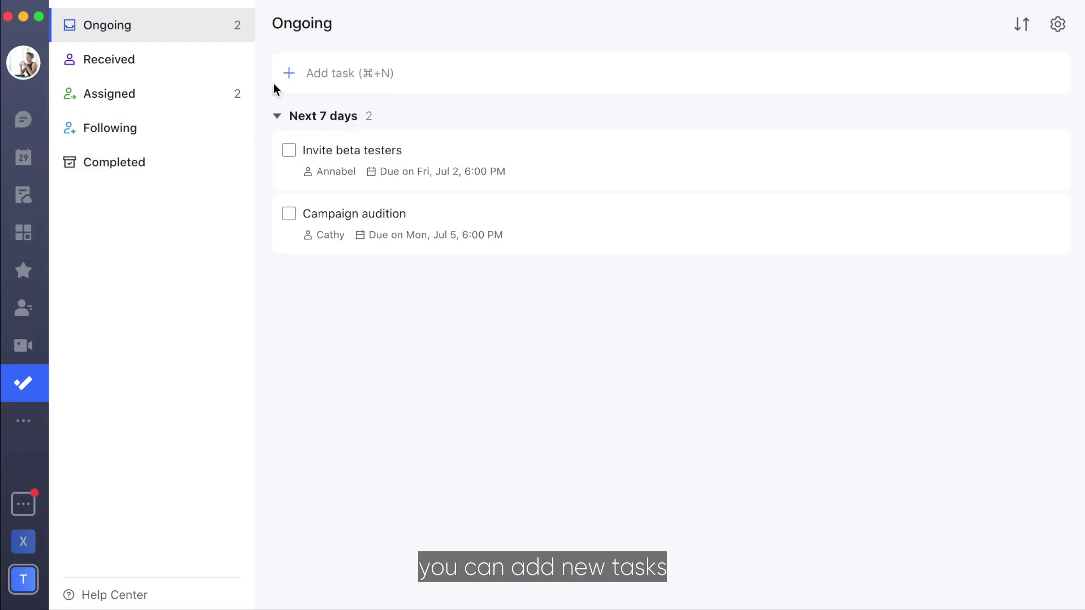
{"action": "left_click", "coordinate": [290, 77]}
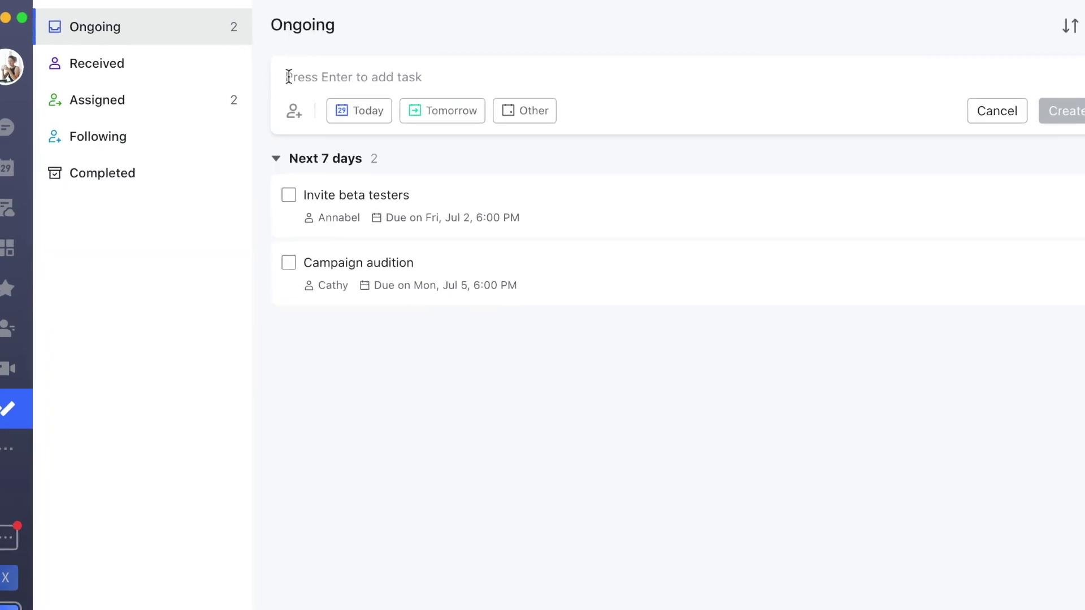
{"action": "type", "text": "New features update"}
{"action": "left_click", "coordinate": [294, 121]}
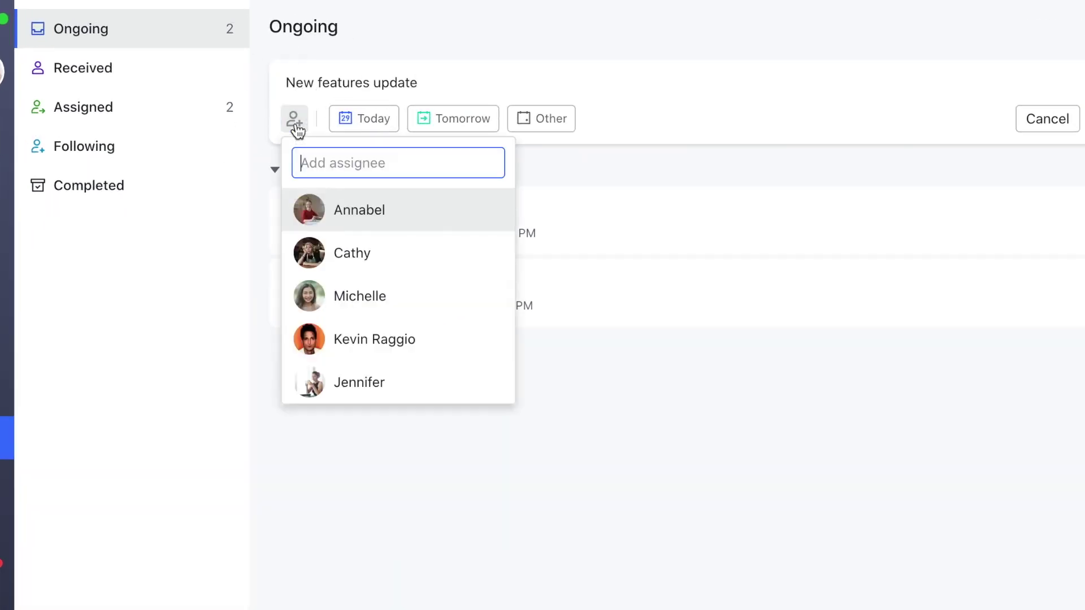
{"action": "left_click", "coordinate": [472, 295]}
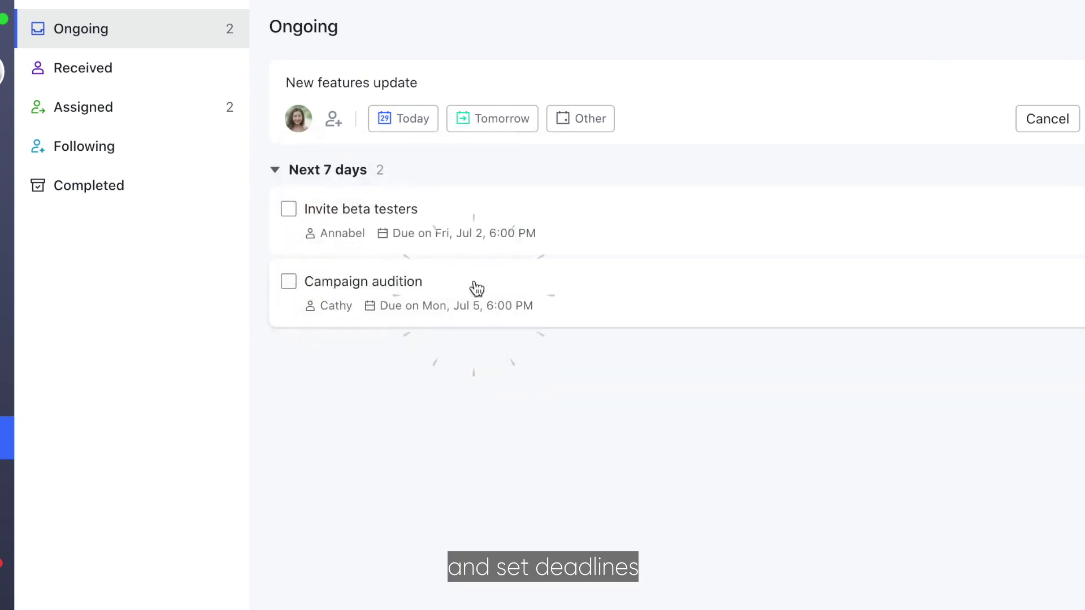
- Create the task due tomorrow at 6 PM, then open the New website update chat
{"action": "left_click", "coordinate": [505, 118]}
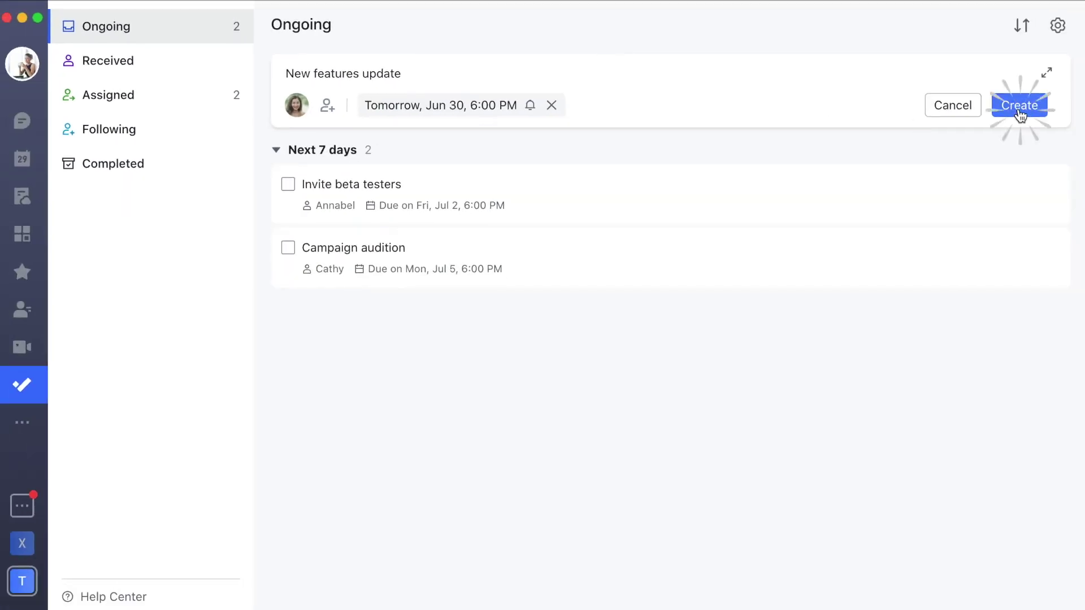
{"action": "left_click", "coordinate": [1019, 105]}
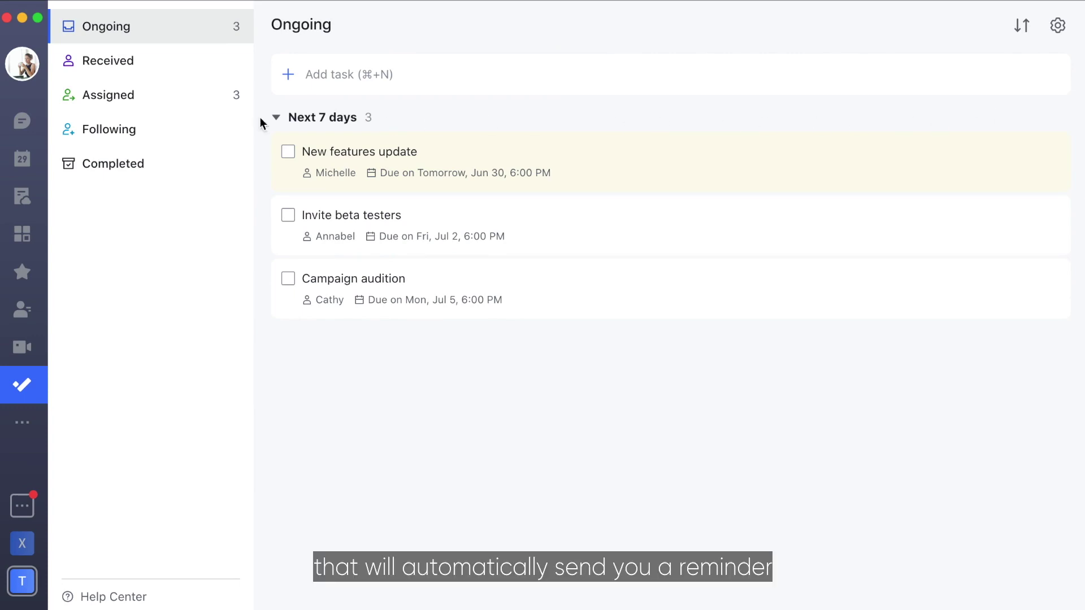
{"action": "left_click", "coordinate": [23, 125]}
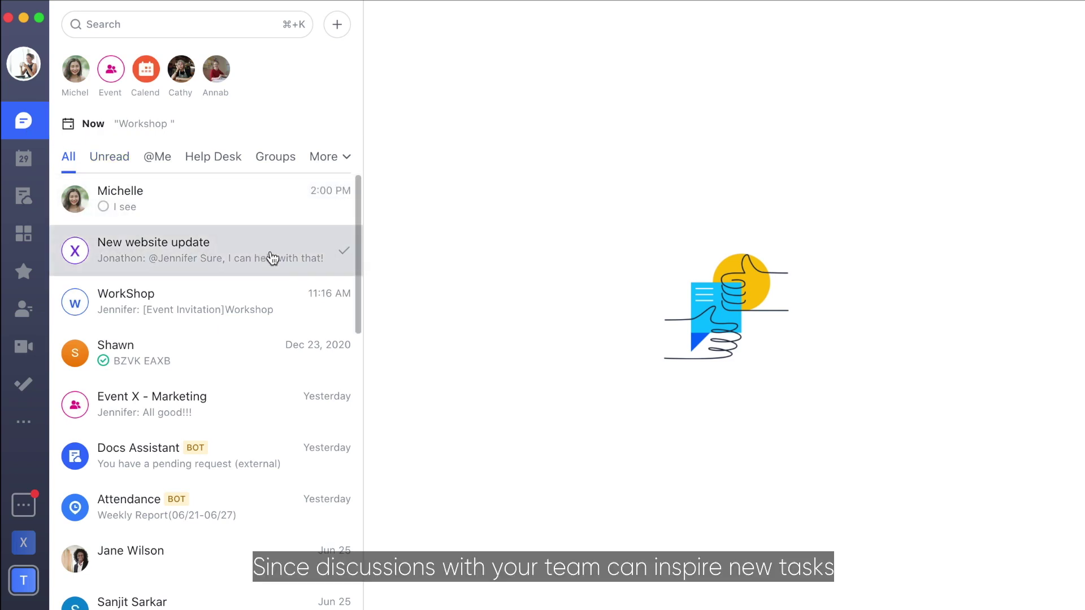
{"action": "left_click", "coordinate": [272, 258]}
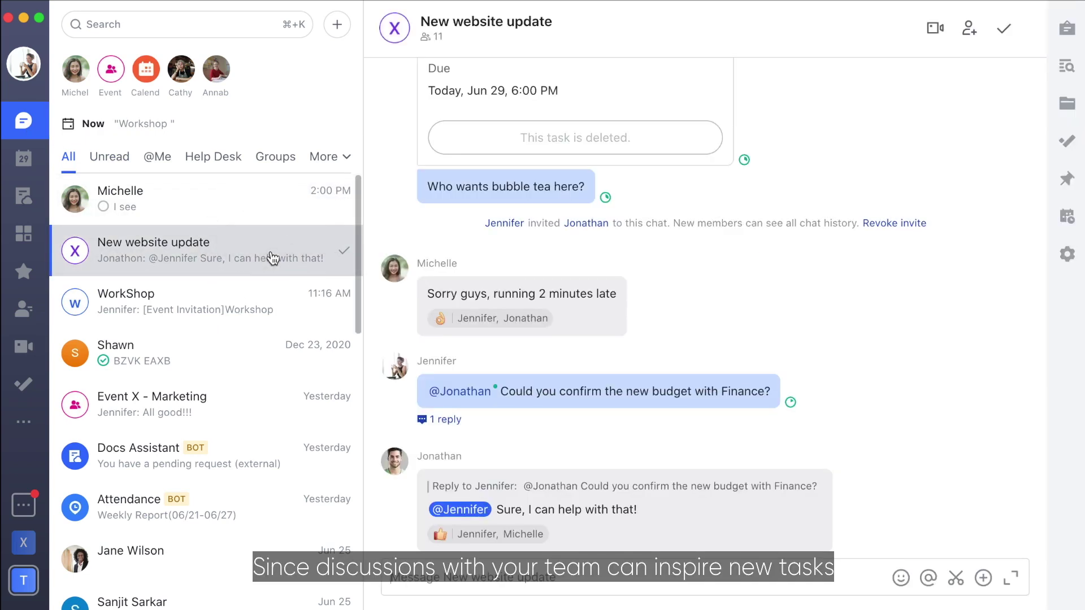
{"action": "mouse_move", "coordinate": [501, 301]}
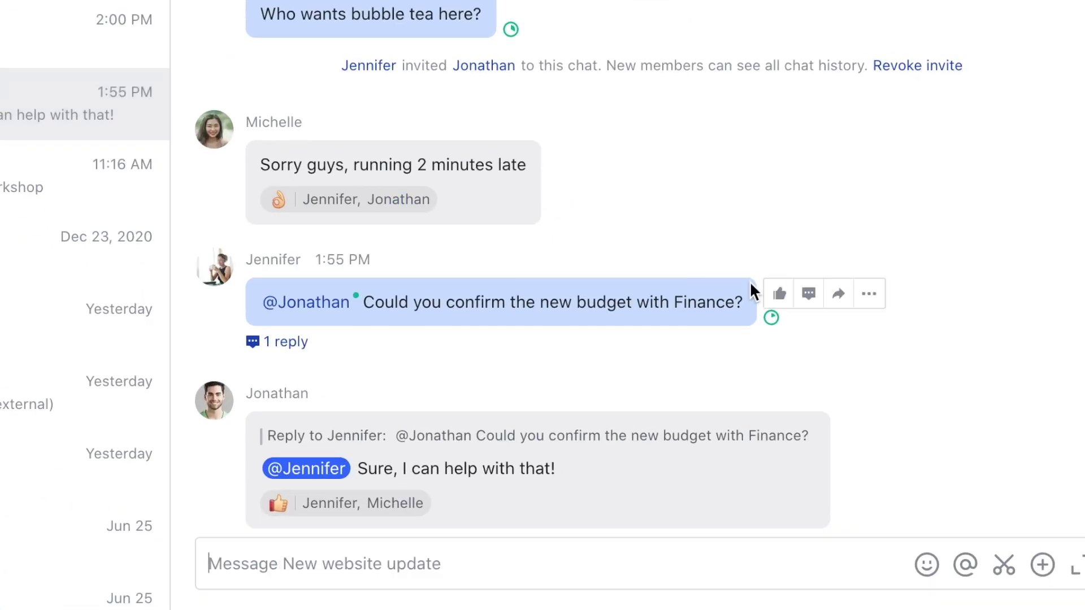
- Turn the Finance budget message into a task due tomorrow
{"action": "left_click", "coordinate": [869, 294]}
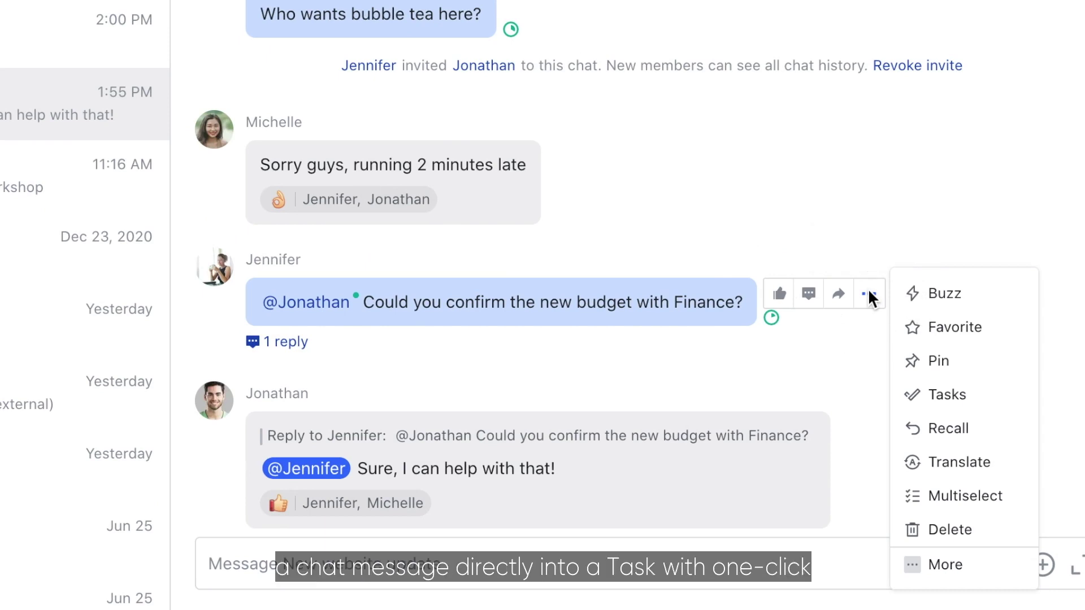
{"action": "left_click", "coordinate": [948, 393]}
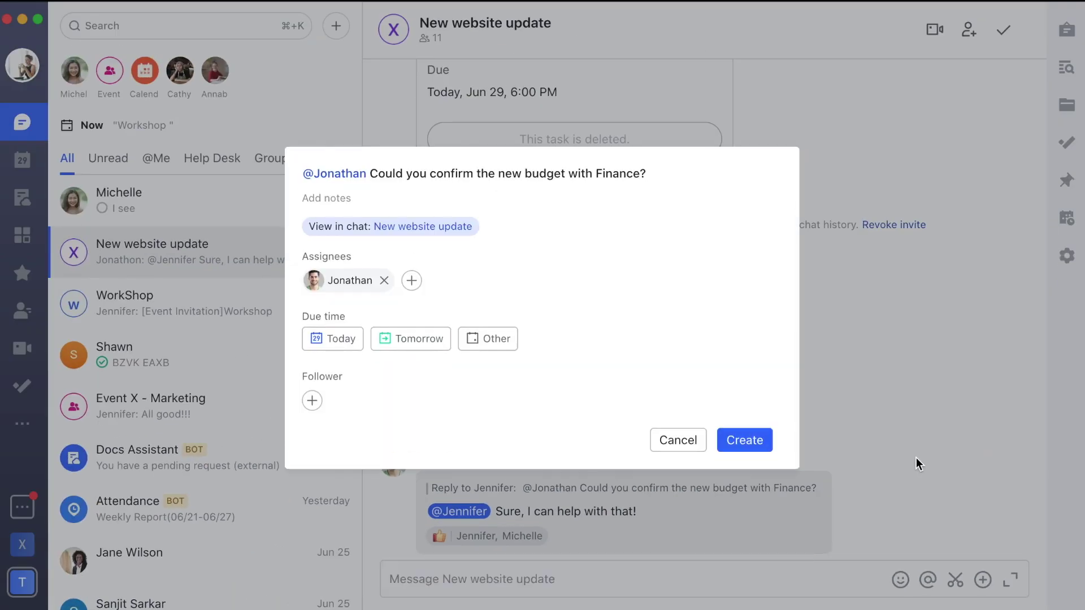
{"action": "left_click", "coordinate": [408, 351]}
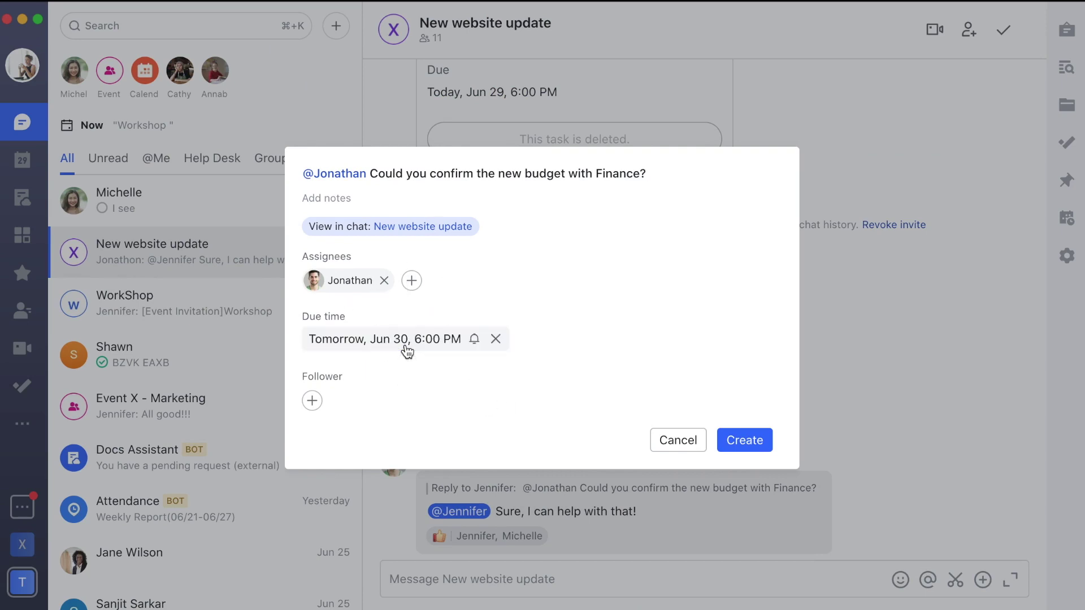
- Add a colleague as follower, create the task and post it to the chat
{"action": "left_click", "coordinate": [311, 401]}
{"action": "scroll", "coordinate": [357, 381], "scroll_direction": "down", "scroll_amount": 1}
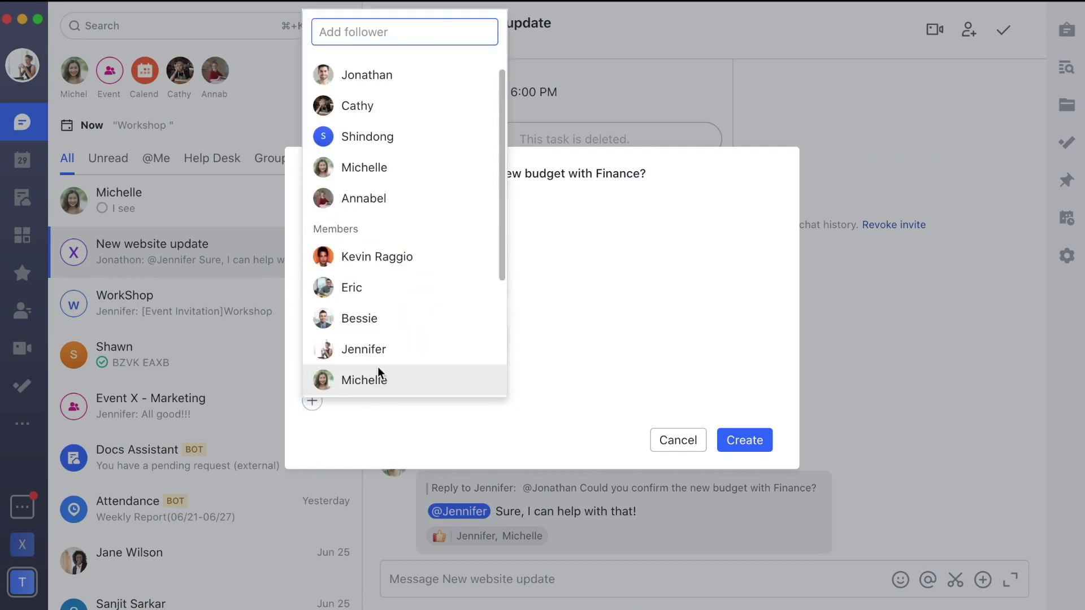
{"action": "left_click", "coordinate": [404, 348]}
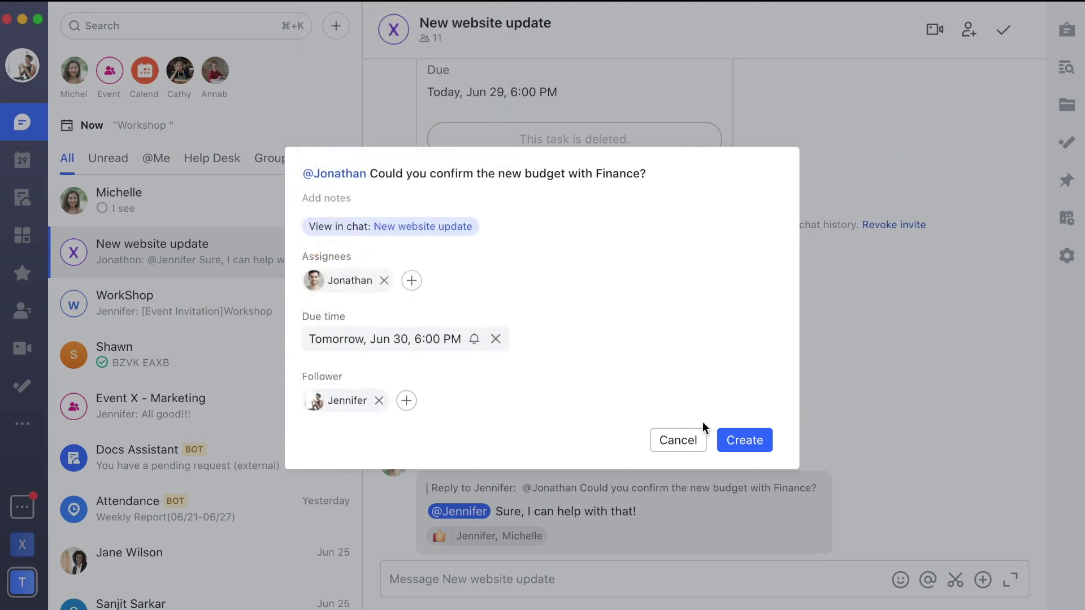
{"action": "left_click", "coordinate": [746, 439]}
{"action": "left_click", "coordinate": [668, 339]}
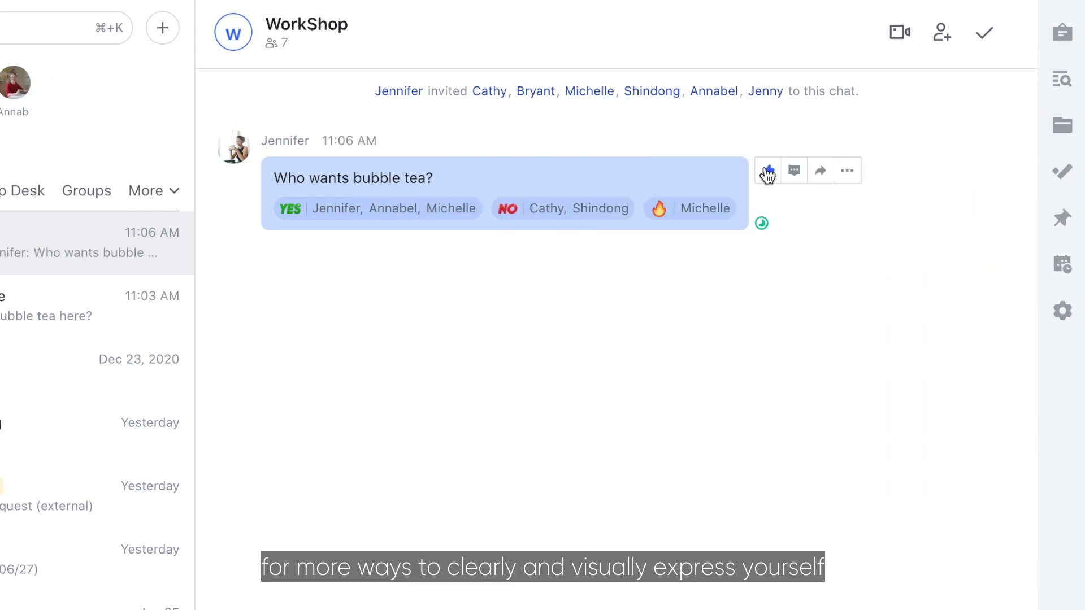
{"action": "left_click_drag", "start_coordinate": [933, 282], "coordinate": [939, 386]}
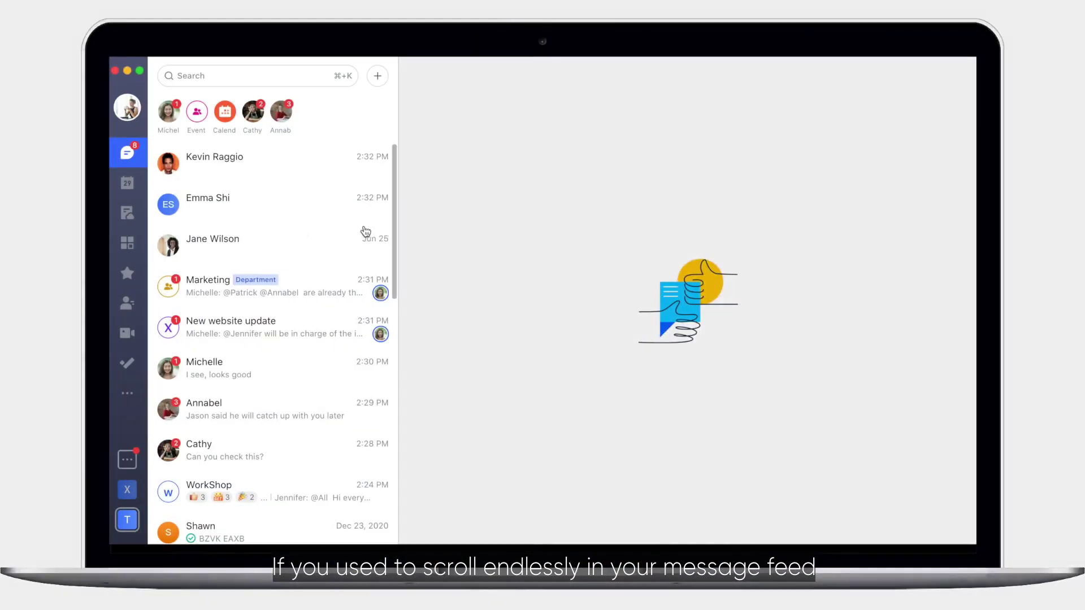
{"action": "scroll", "coordinate": [327, 232], "scroll_direction": "down", "scroll_amount": 3}
{"action": "scroll", "coordinate": [328, 232], "scroll_direction": "down", "scroll_amount": 3}
{"action": "scroll", "coordinate": [328, 233], "scroll_direction": "down", "scroll_amount": 1}
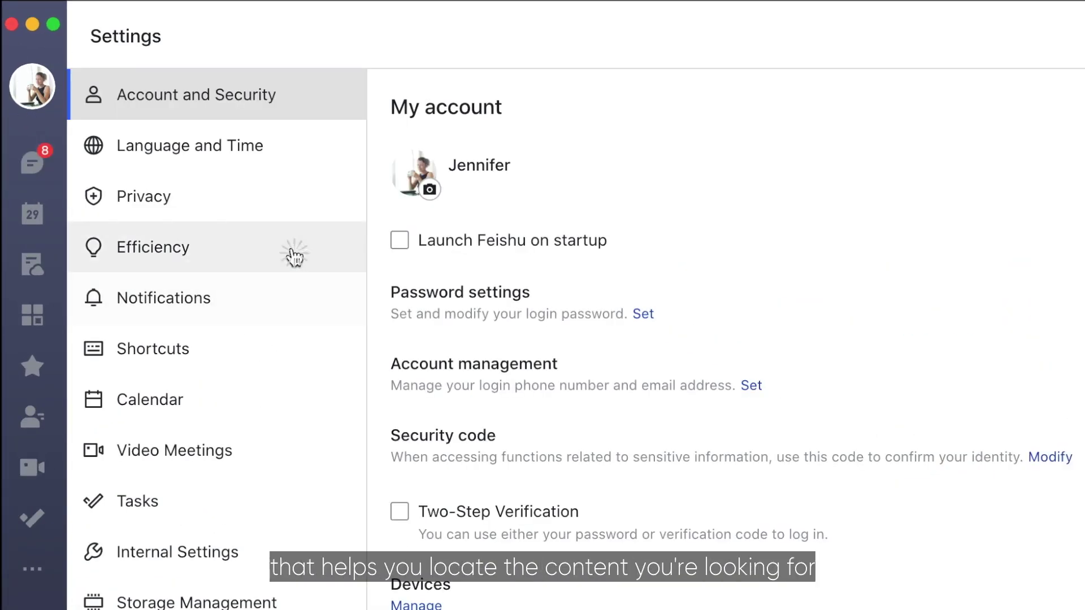
- Enable the feed filter in Efficiency settings and close Settings
{"action": "left_click", "coordinate": [292, 254]}
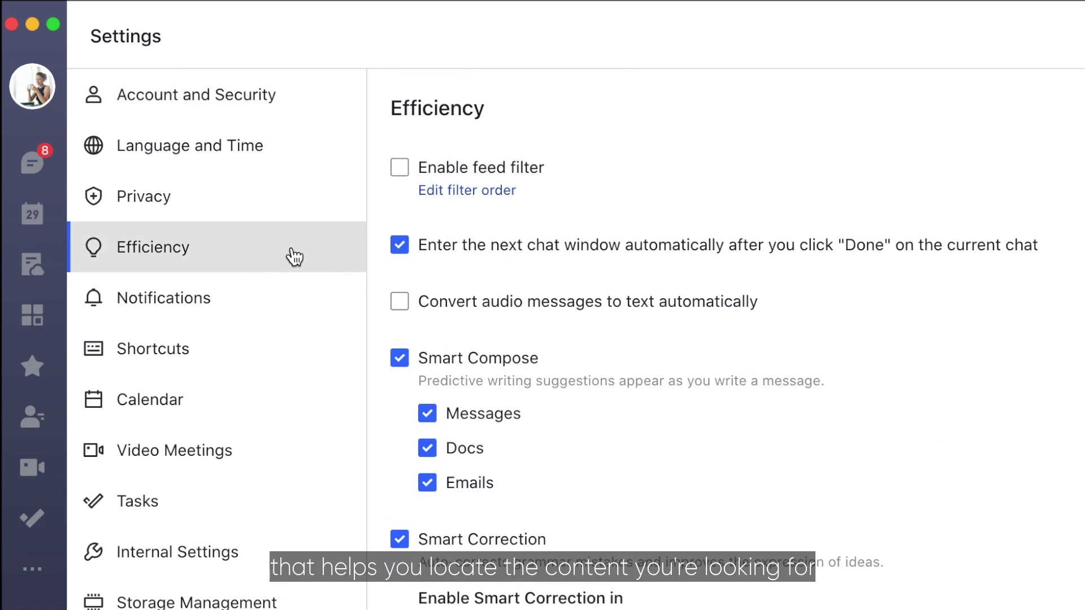
{"action": "left_click", "coordinate": [399, 168]}
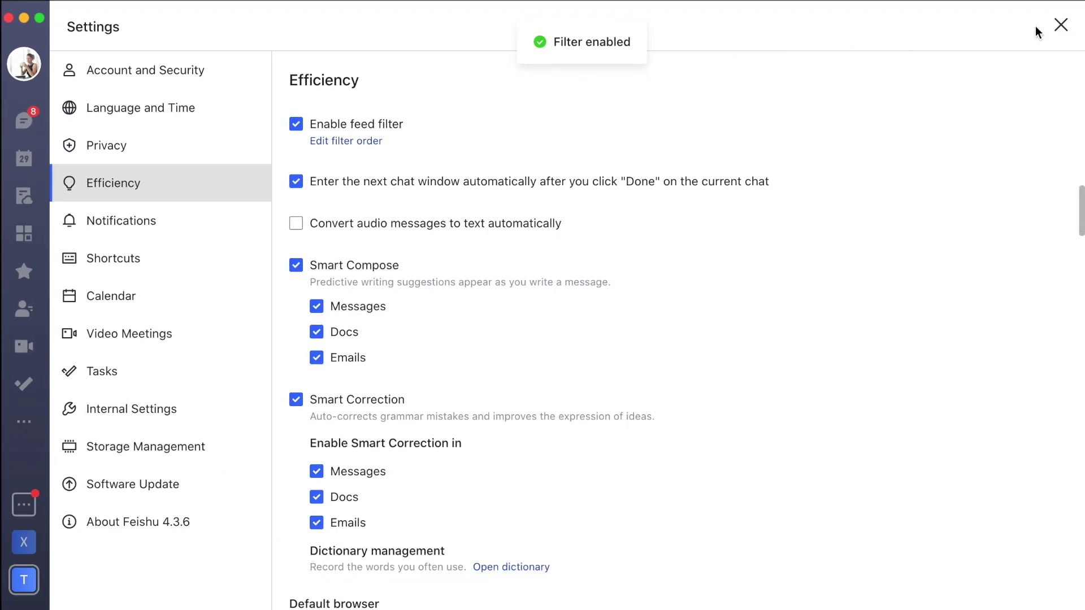
{"action": "left_click", "coordinate": [1061, 25]}
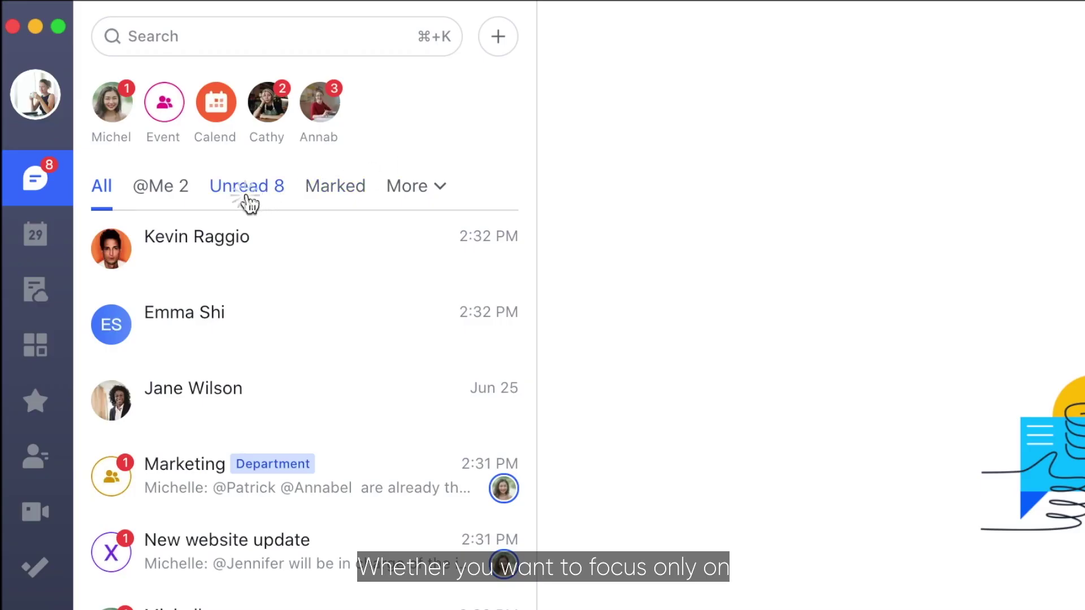
{"action": "left_click", "coordinate": [248, 204]}
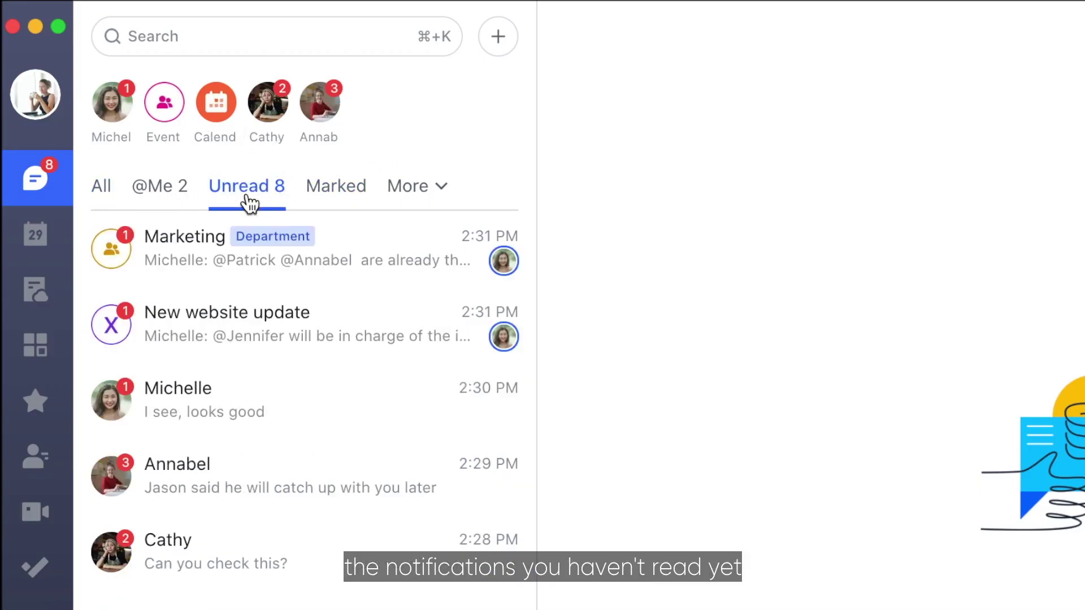
{"action": "left_click", "coordinate": [158, 202]}
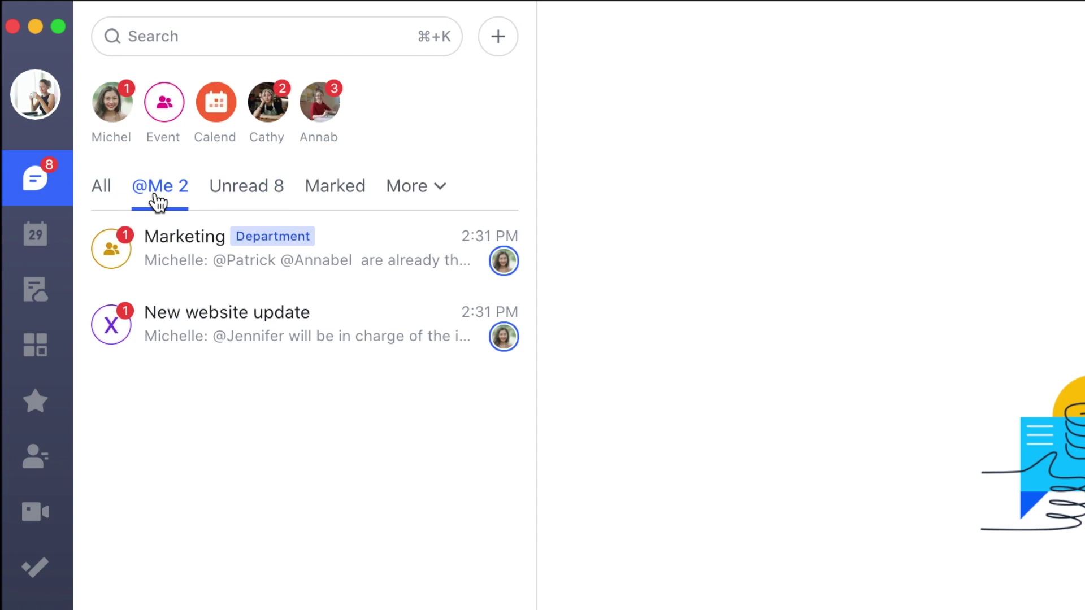
{"action": "left_click", "coordinate": [431, 204]}
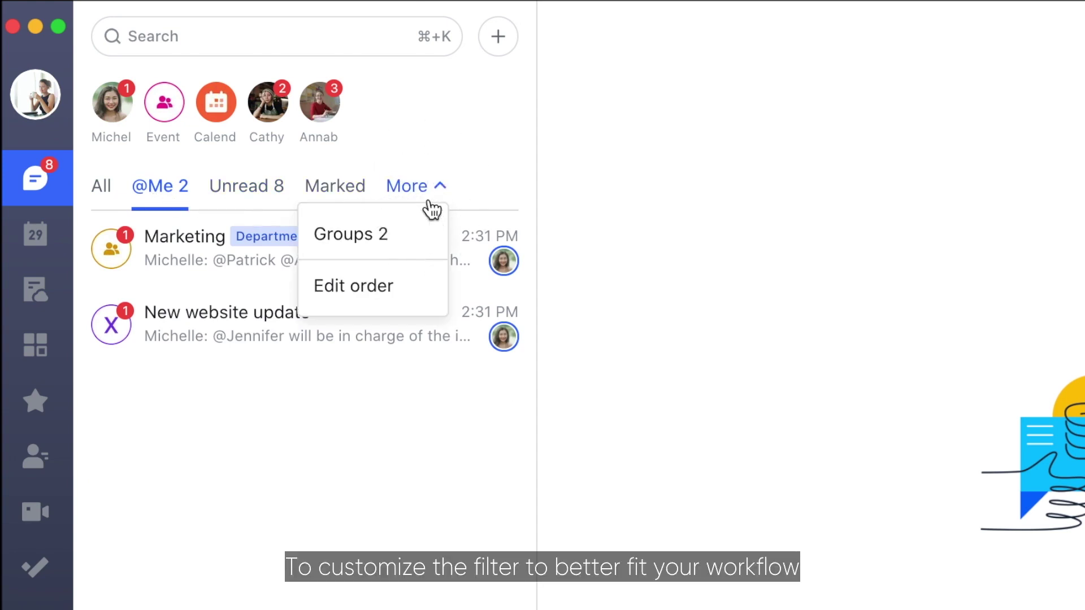
{"action": "left_click", "coordinate": [397, 288]}
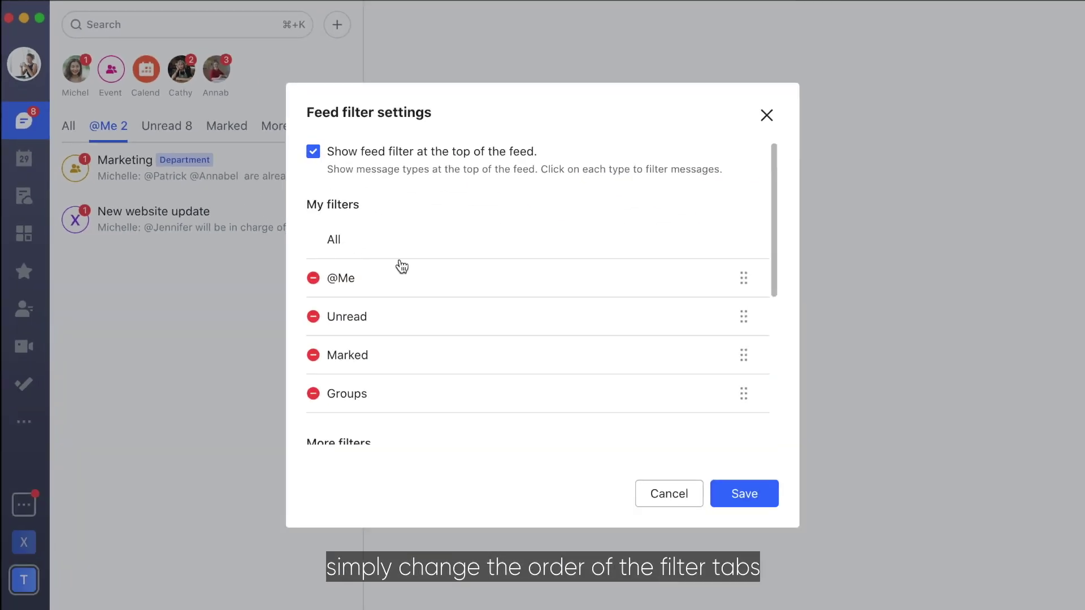
{"action": "left_click_drag", "start_coordinate": [447, 285], "coordinate": [445, 314]}
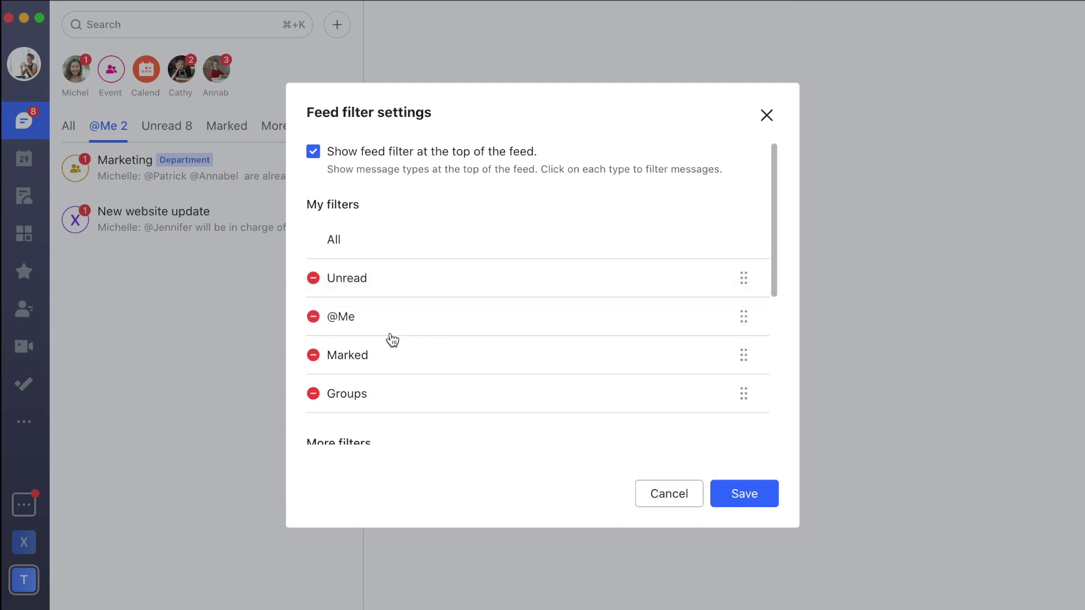
{"action": "left_click", "coordinate": [313, 356]}
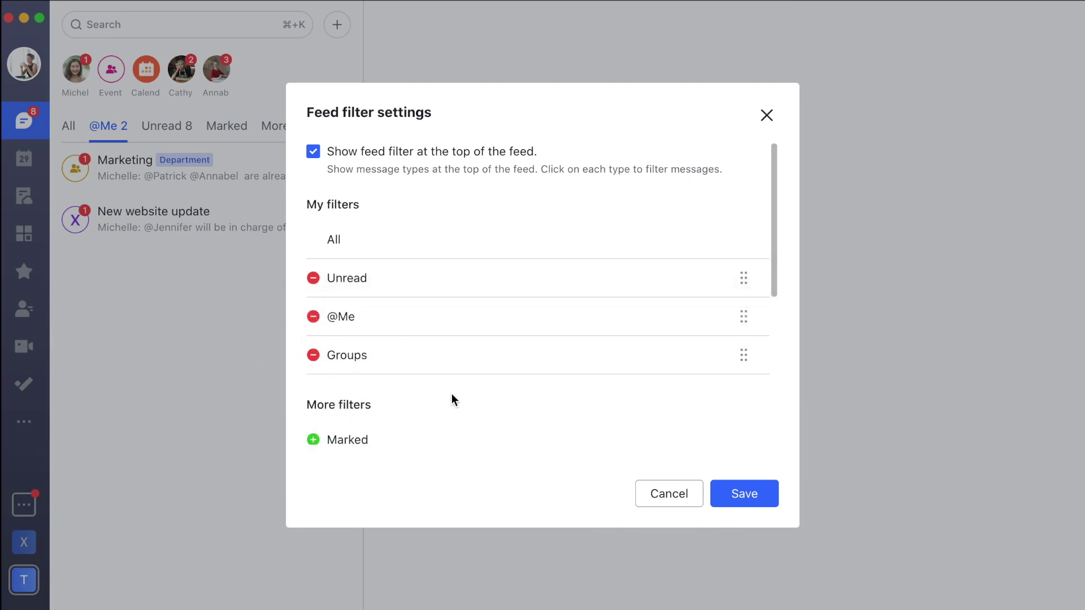
{"action": "scroll", "coordinate": [451, 393], "scroll_direction": "down", "scroll_amount": 2}
{"action": "scroll", "coordinate": [452, 393], "scroll_direction": "down", "scroll_amount": 3}
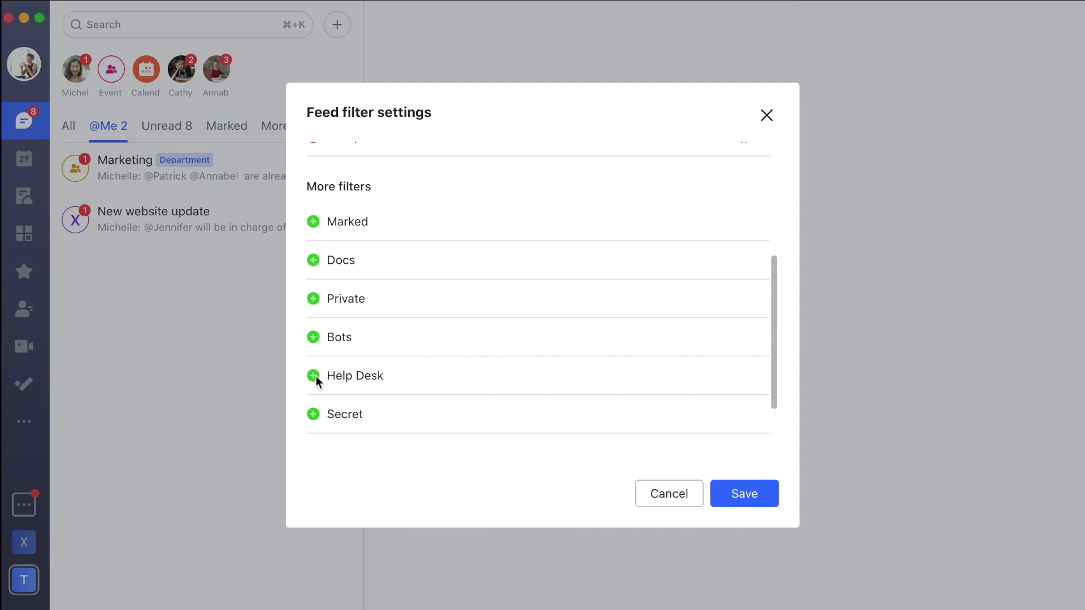
{"action": "left_click", "coordinate": [312, 376]}
{"action": "scroll", "coordinate": [318, 376], "scroll_direction": "up", "scroll_amount": 3}
{"action": "left_click_drag", "start_coordinate": [428, 331], "coordinate": [430, 287]}
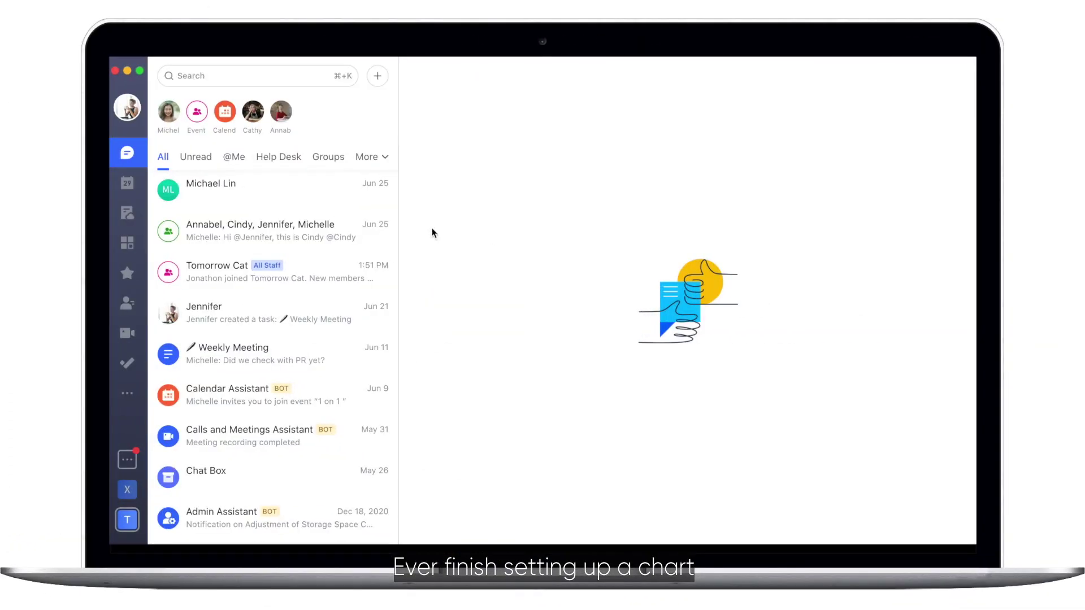
- Enter =TRANSPOSE(A1:G5) in cell A7 of the Quiz Score sheet
{"action": "left_click", "coordinate": [126, 213]}
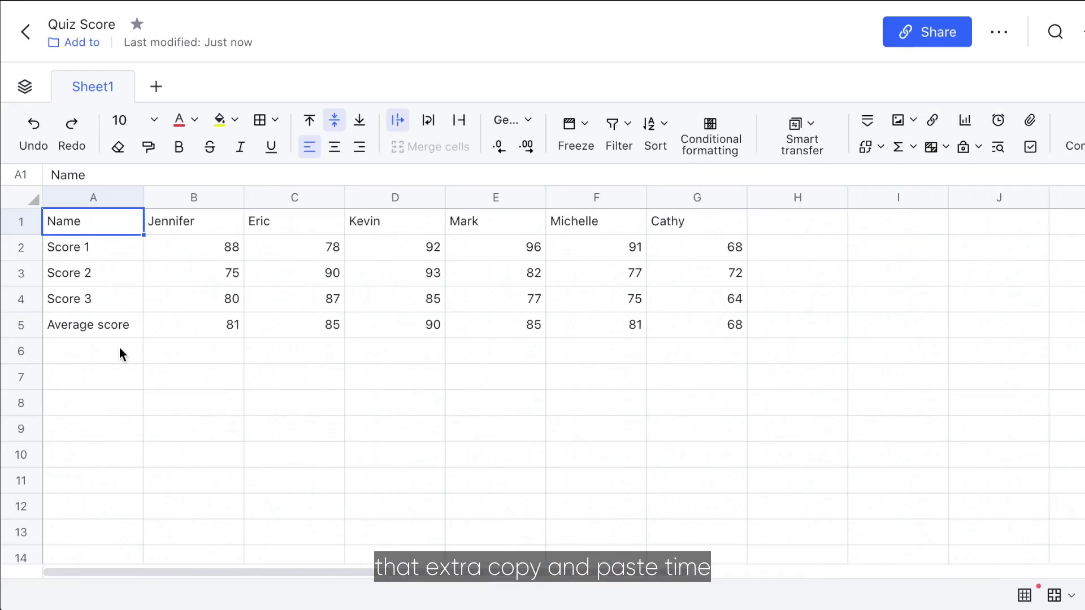
{"action": "double_click", "coordinate": [79, 375]}
{"action": "type", "text": "="}
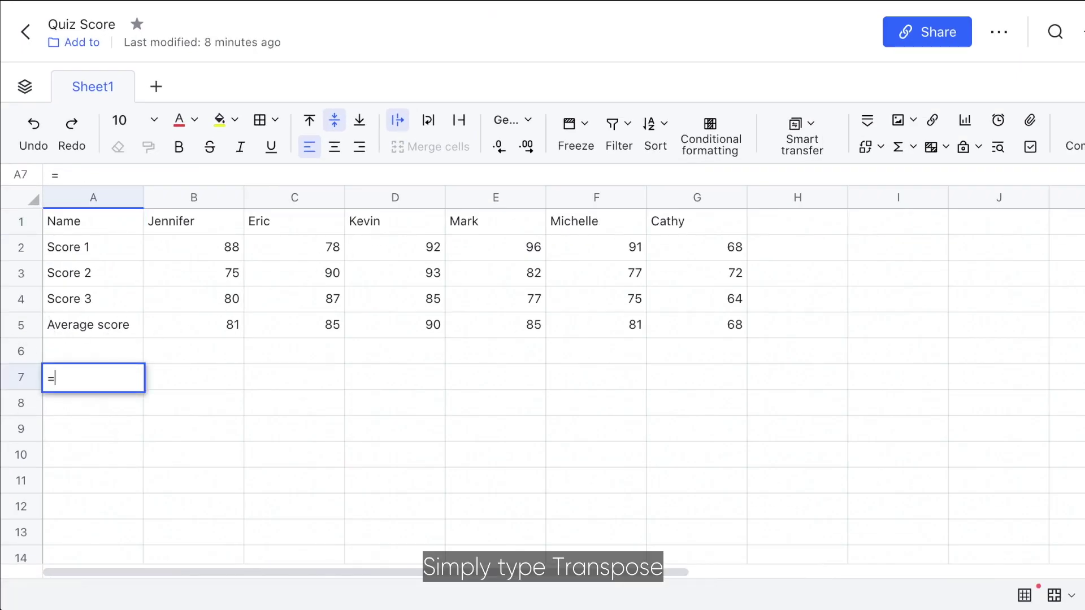
{"action": "type", "text": "Transpose"}
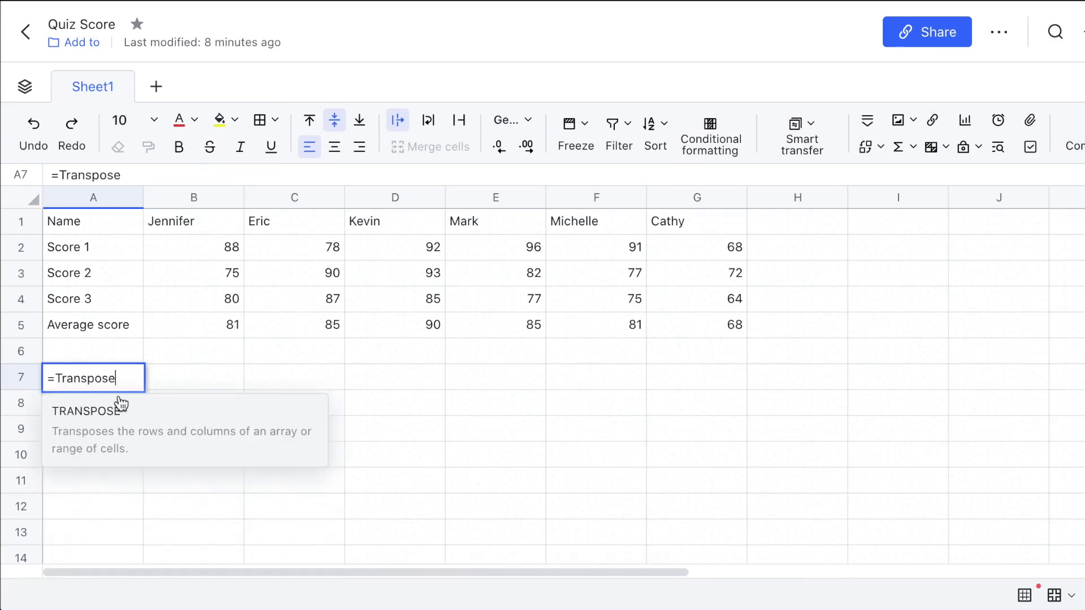
{"action": "left_click", "coordinate": [136, 432]}
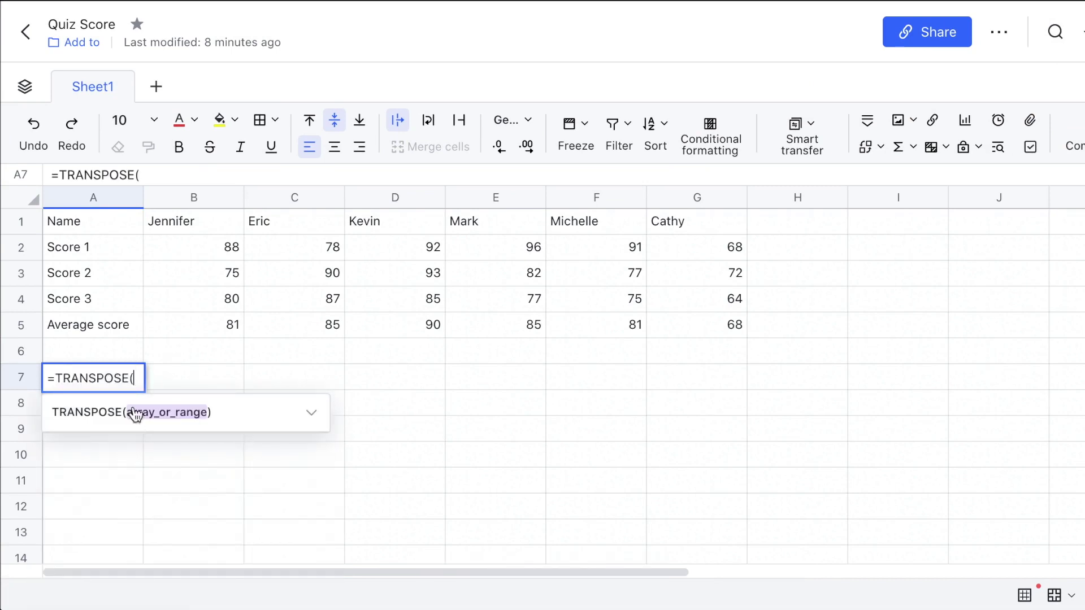
{"action": "left_click_drag", "start_coordinate": [91, 225], "coordinate": [746, 333]}
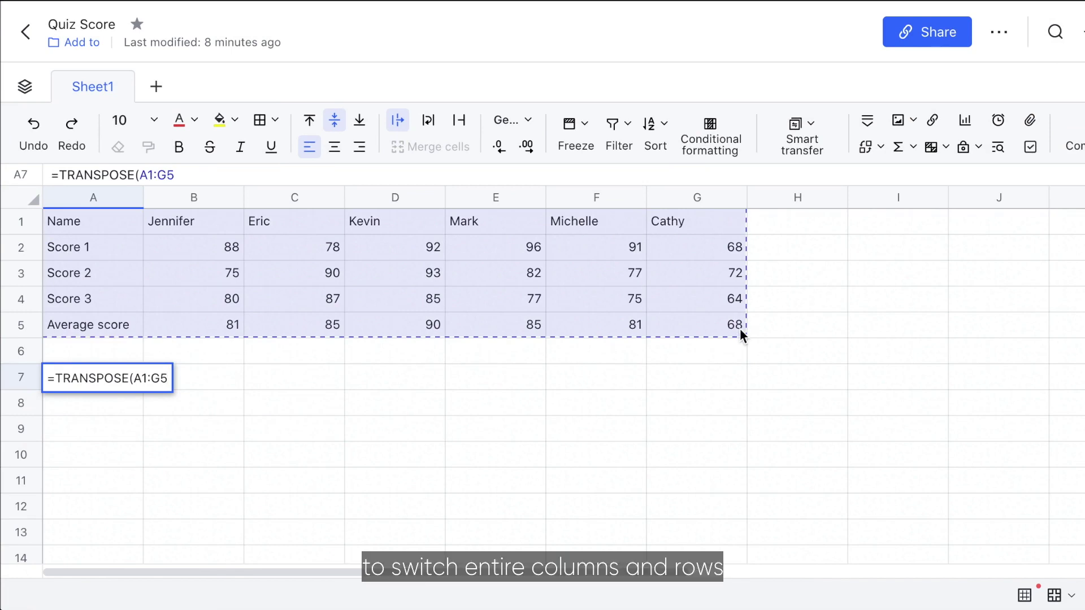
{"action": "key", "text": "Return"}
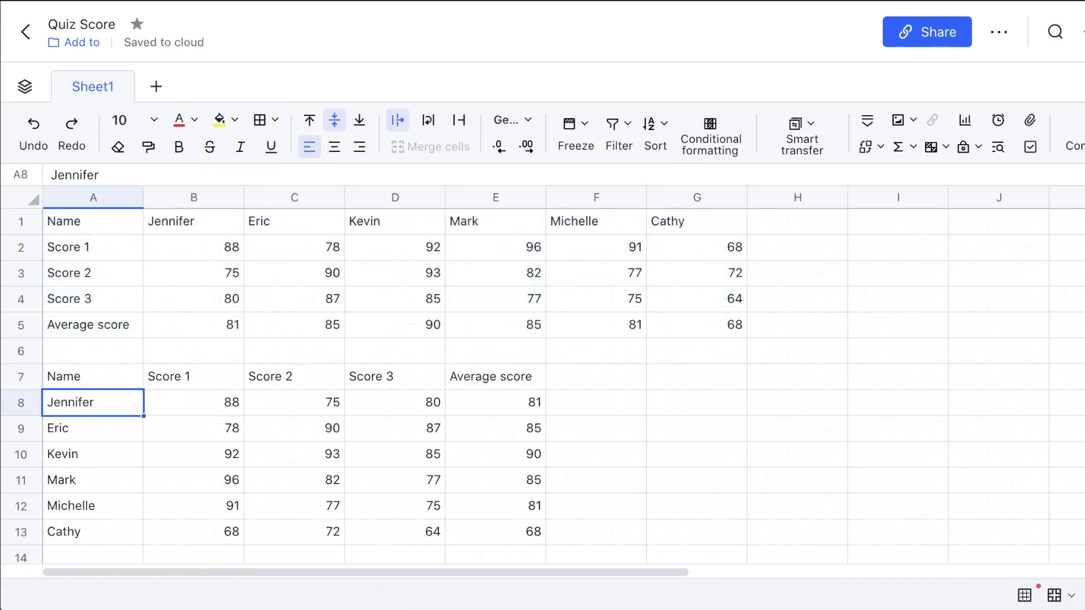